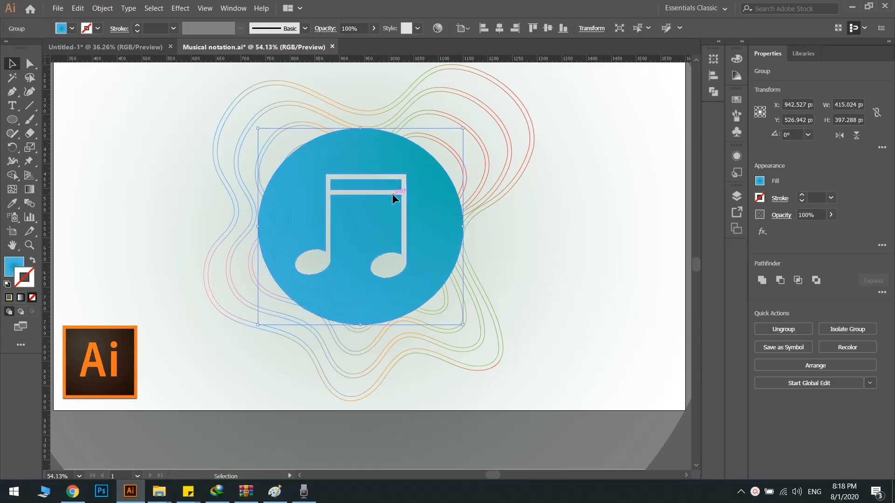
Step: Switch to the Untitled-1 document and examine the purple circle and the yellow music note shapes
click(135, 47)
click(268, 343)
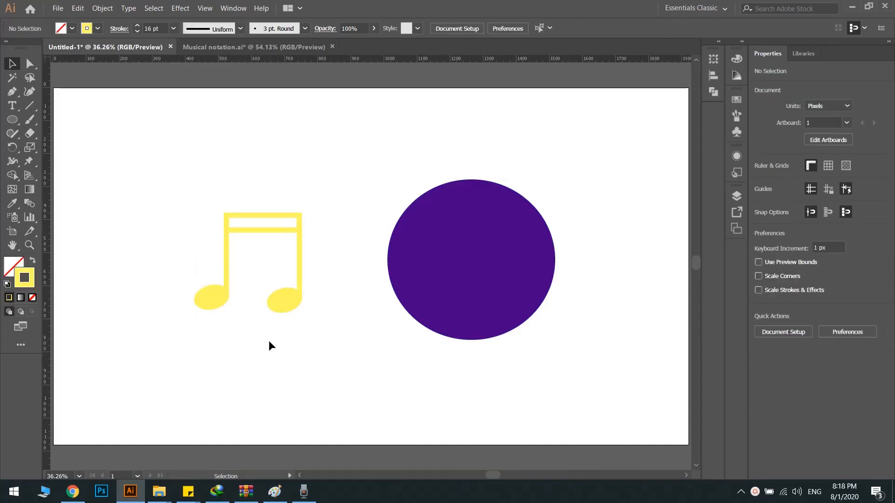
drag(590, 160, 366, 372)
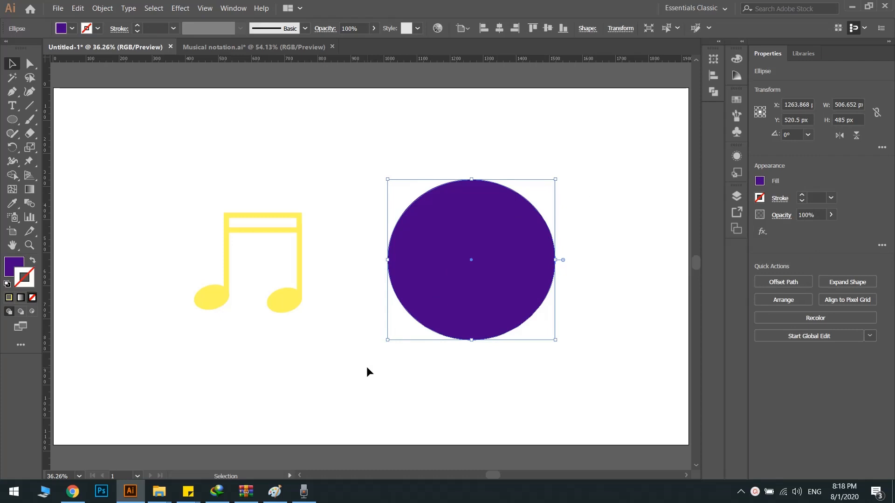
drag(352, 182, 162, 360)
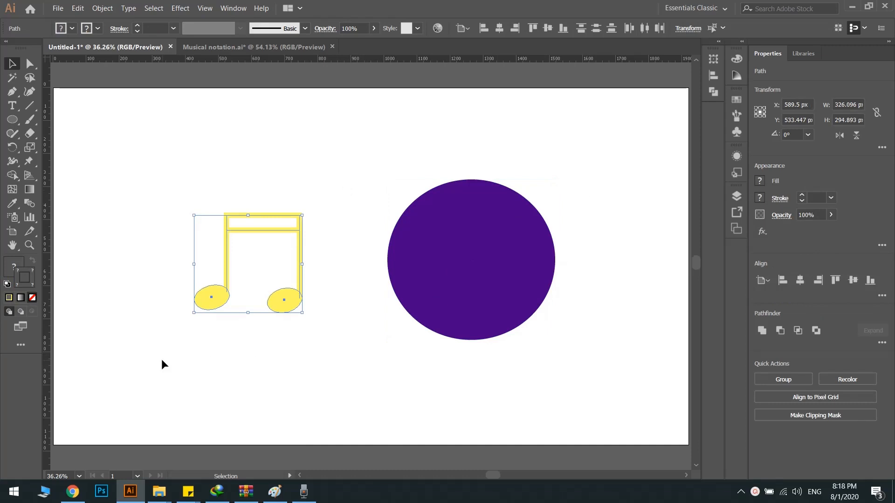
click(201, 358)
Step: Move the music note's left notehead to the middle of the purple circle and subtract it from the circle with Minus Front
click(206, 298)
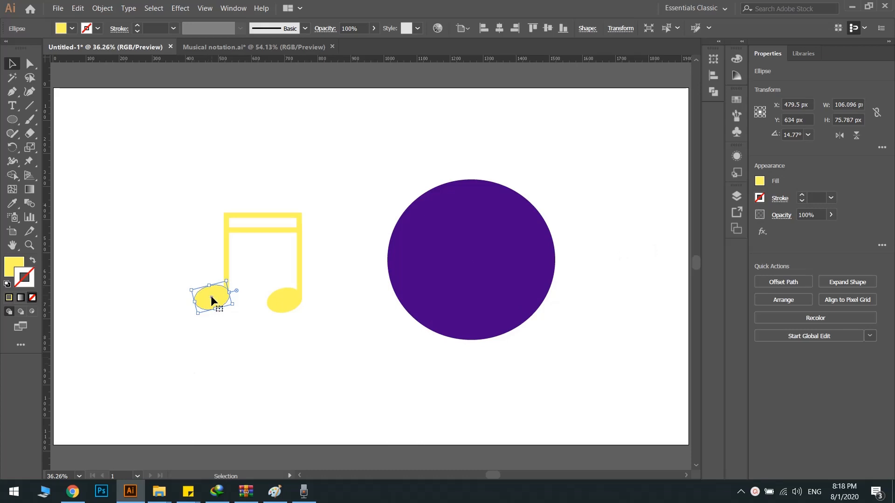
drag(211, 295, 475, 255)
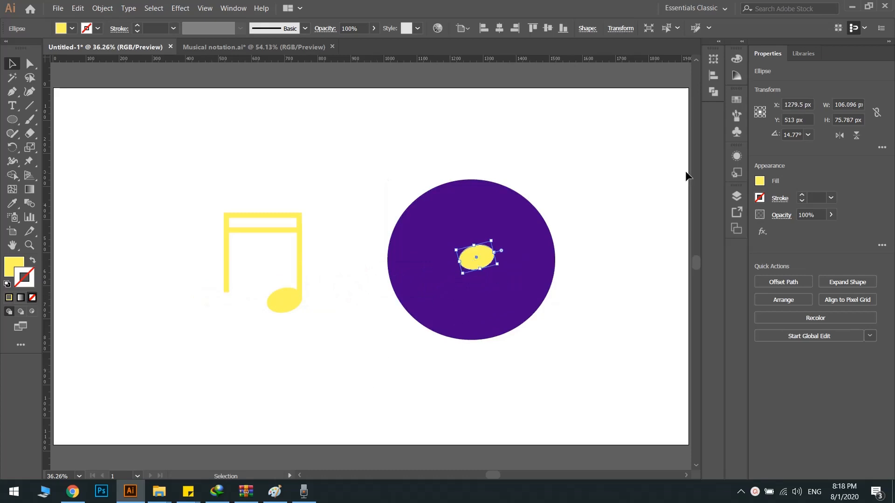
click(711, 91)
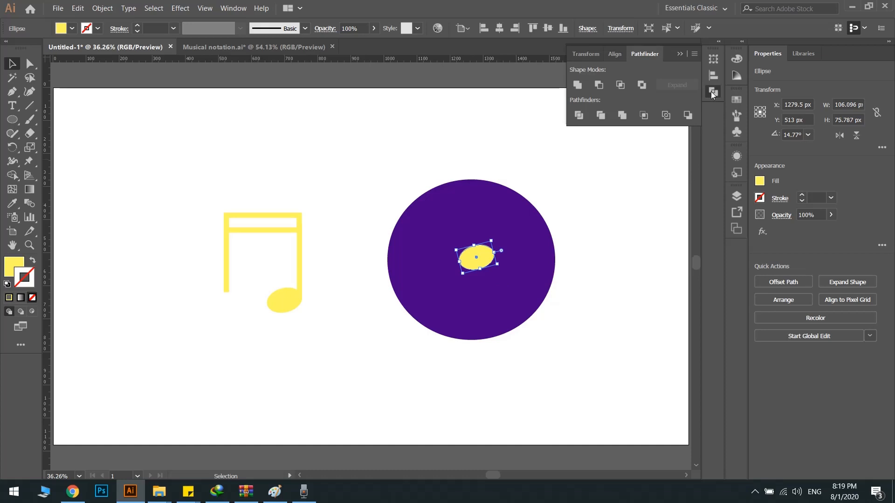
click(712, 92)
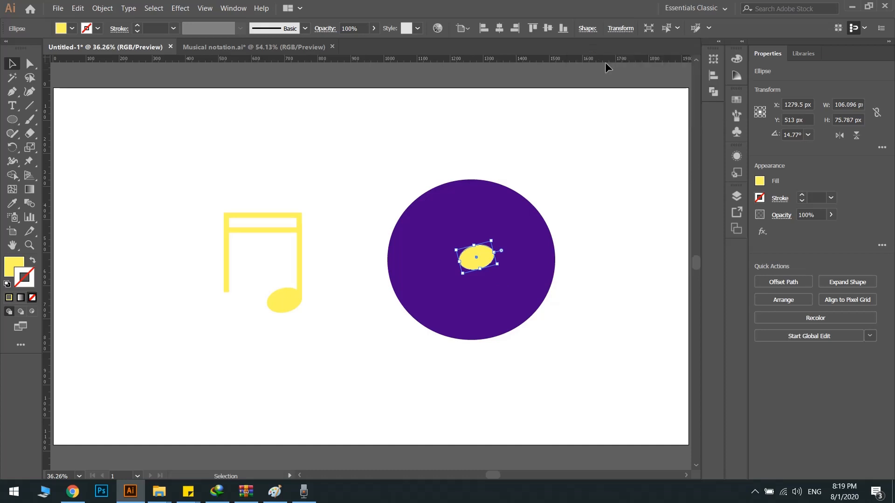
click(236, 9)
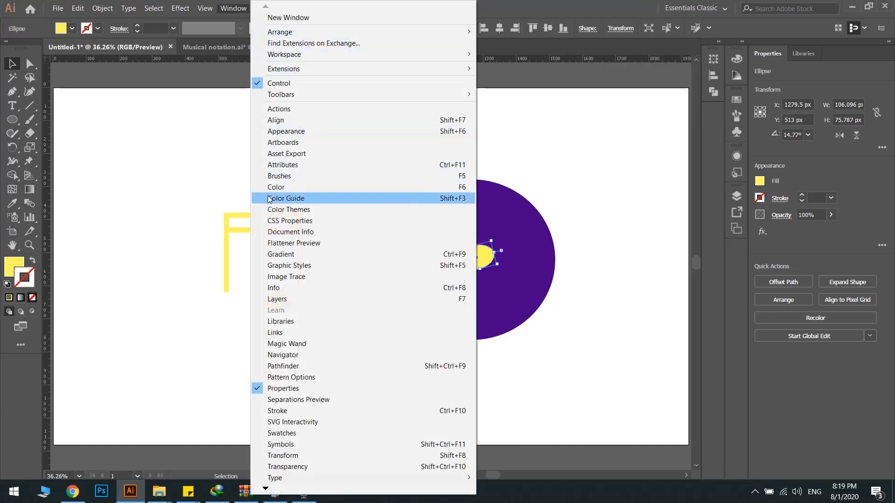
click(298, 367)
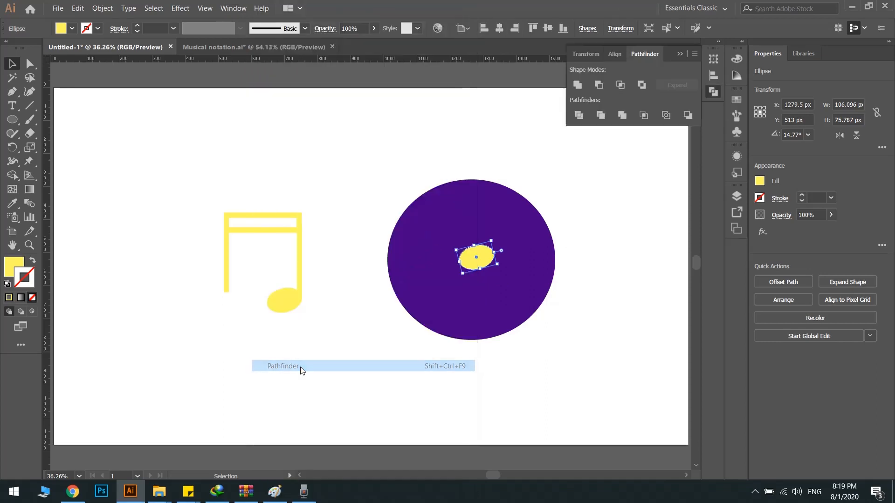
drag(601, 155, 361, 379)
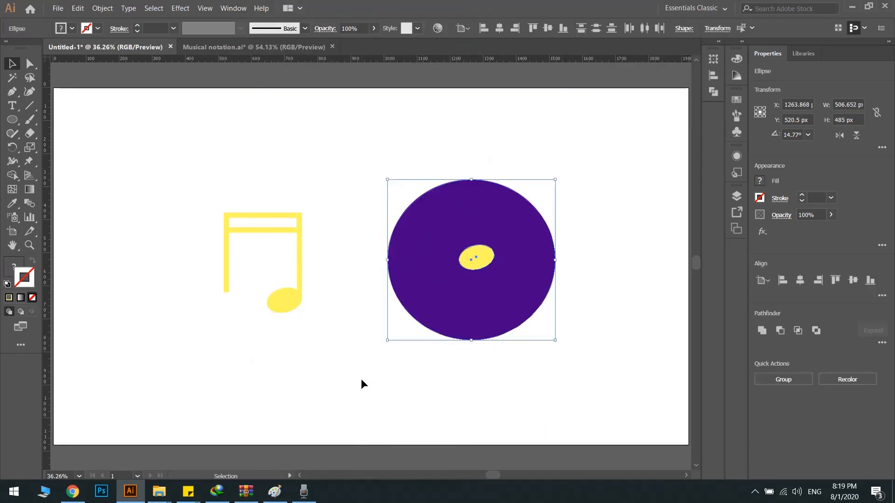
click(714, 92)
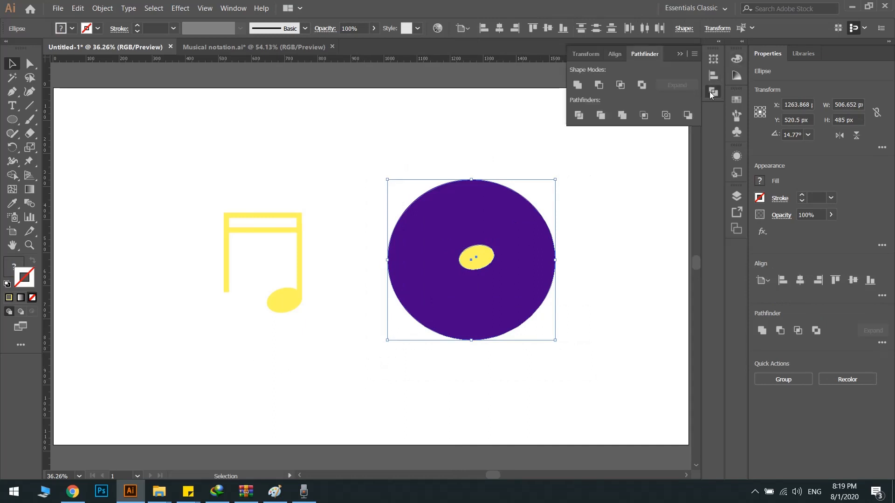
click(600, 85)
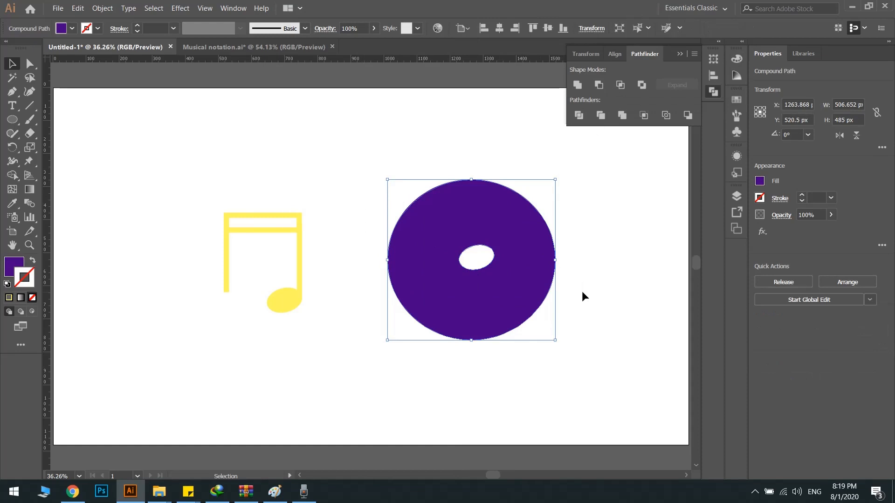
Step: Move the punched circle slightly left and check its hole against the transparency grid, hiding the grid again
mouse_move(538, 225)
mouse_down()
mouse_move(503, 155)
mouse_move(524, 225)
mouse_up()
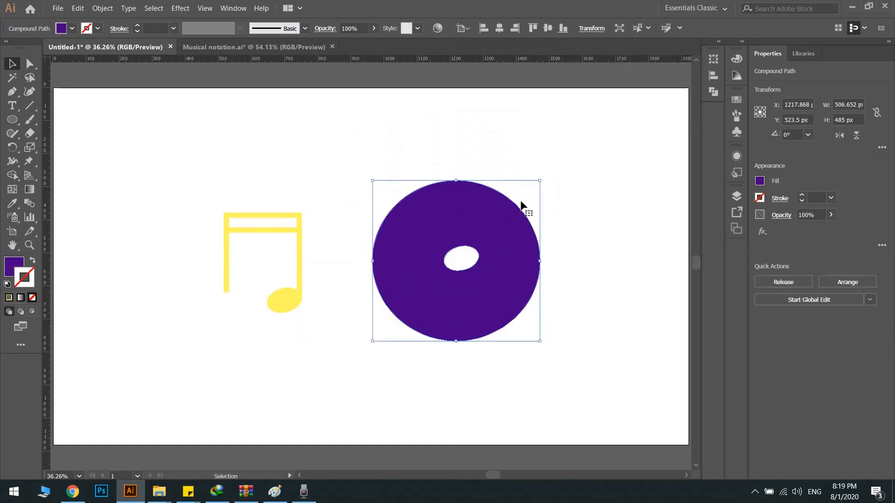
click(593, 140)
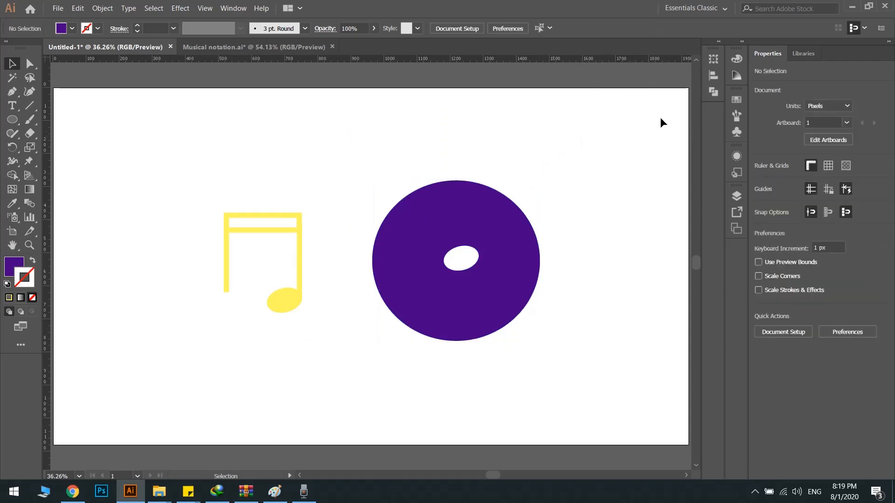
click(848, 165)
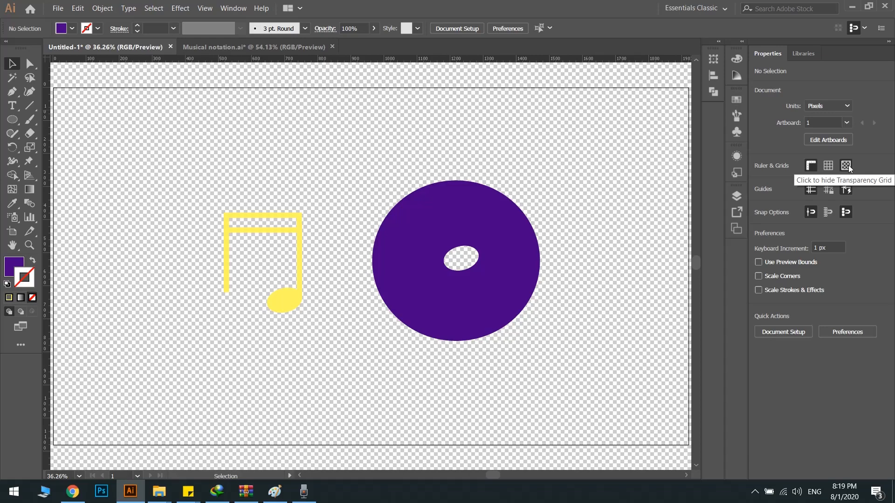
click(849, 165)
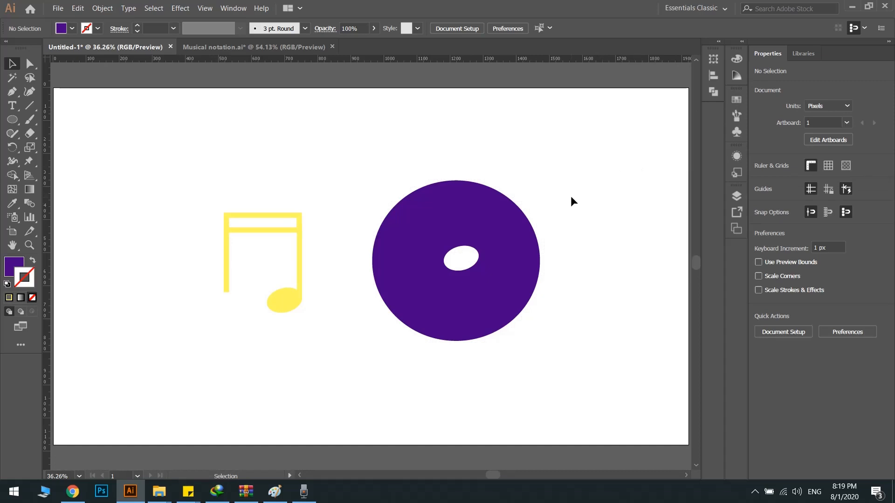
Step: Undo the circle's move, the Minus Front cut and the notehead's relocation
key(ctrl+z)
key(ctrl+z)
key(ctrl+z)
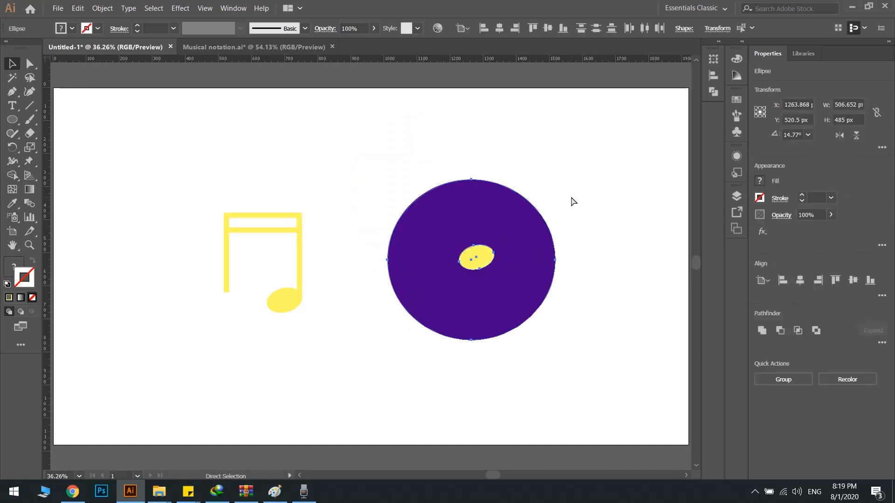
key(ctrl+z)
key(ctrl+z)
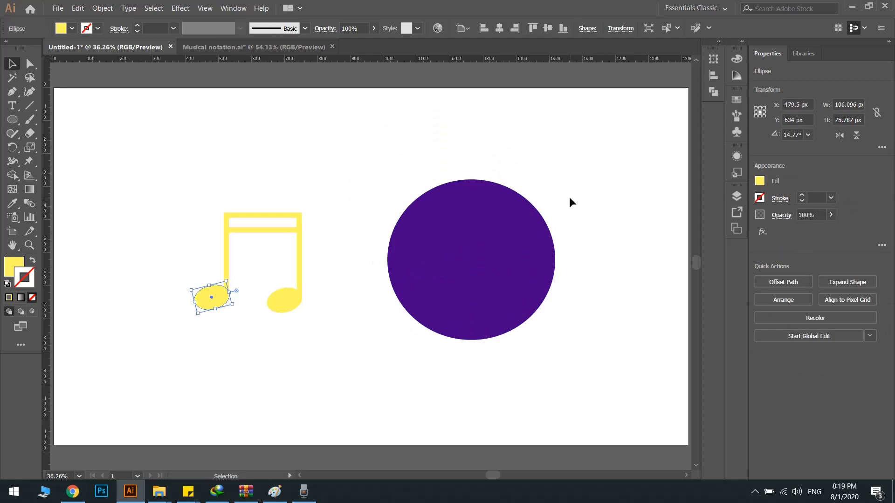
key(ctrl+z)
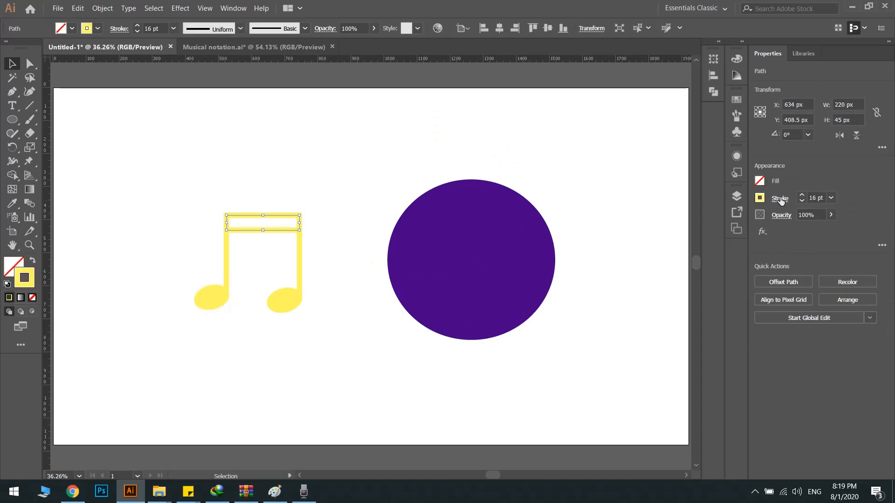
Step: Examine the stroke and fill settings of the music note's two vertical stems
click(299, 263)
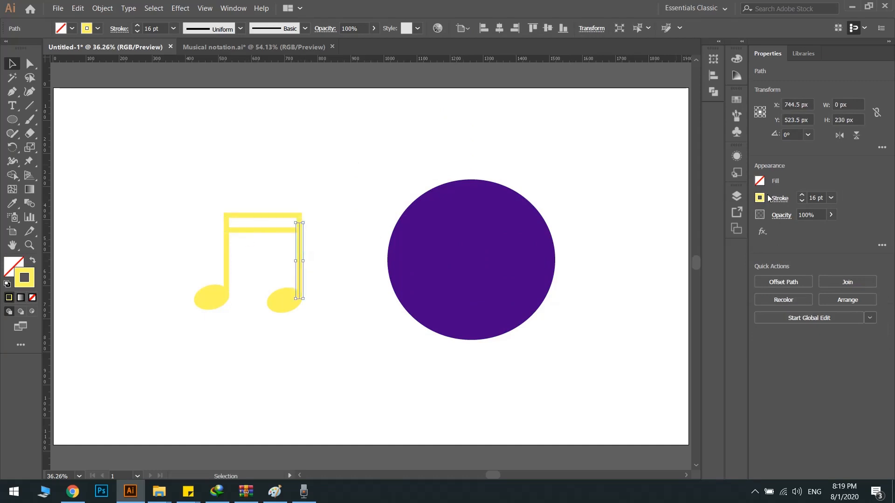
click(225, 251)
click(226, 254)
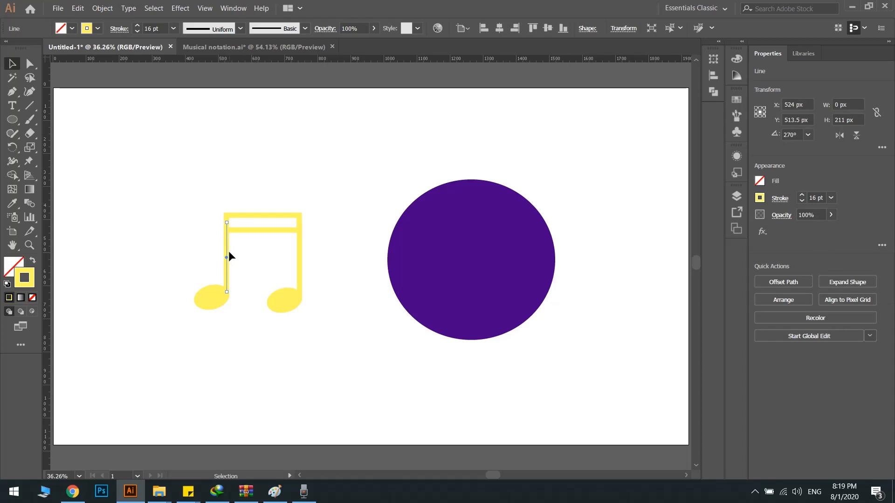
Step: Expand the fill and stroke of all the yellow music note parts
drag(359, 181, 164, 337)
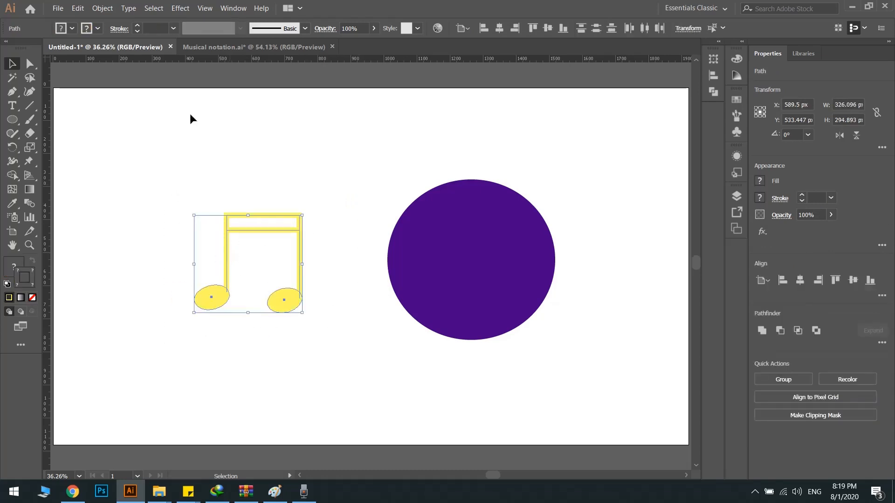
click(99, 8)
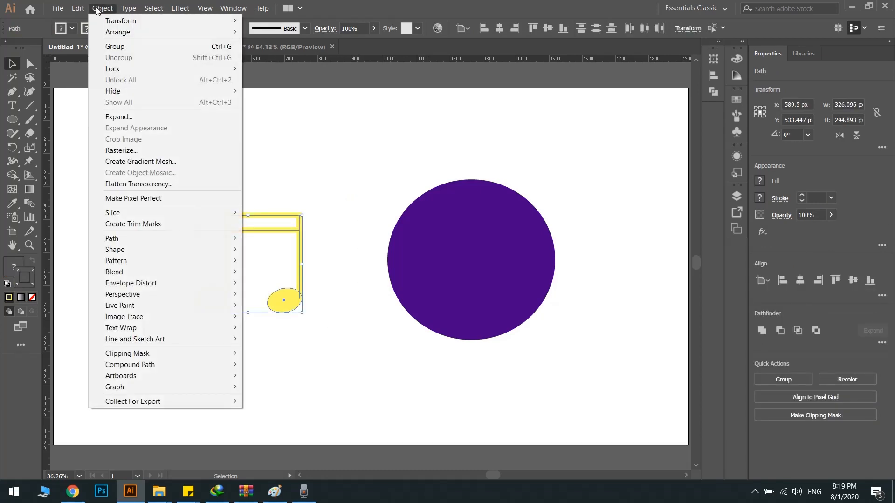
click(123, 117)
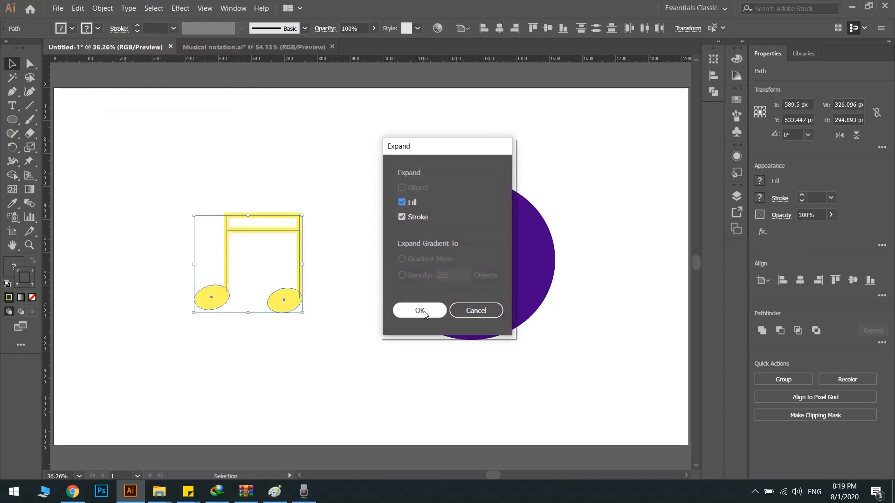
click(419, 311)
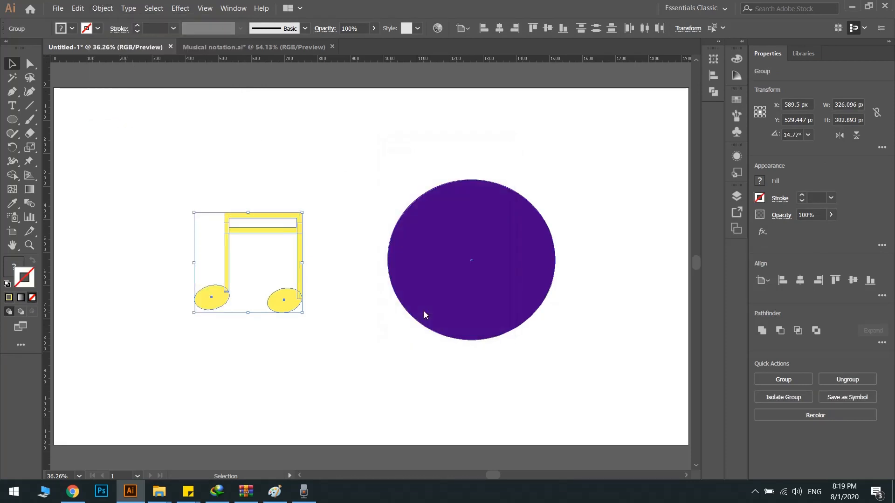
Step: Examine the expanded beam, stems and noteheads of the music note one by one
click(309, 183)
click(250, 232)
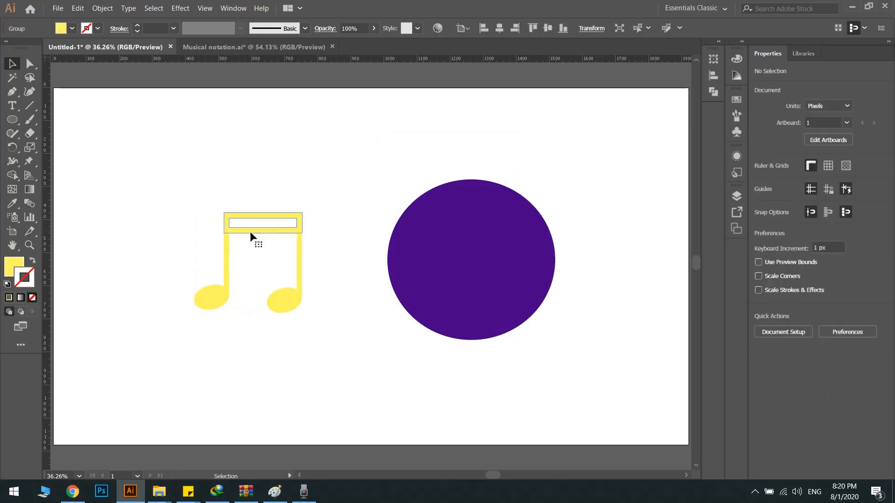
click(229, 256)
click(301, 254)
click(279, 308)
click(213, 293)
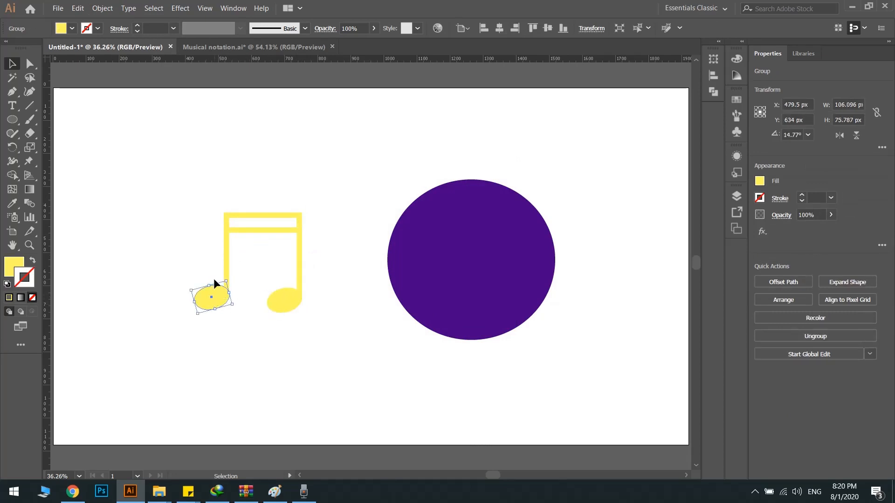
Step: Merge the music note's beam, both stems and both noteheads into one shape with the Shape Builder tool
drag(343, 173, 118, 293)
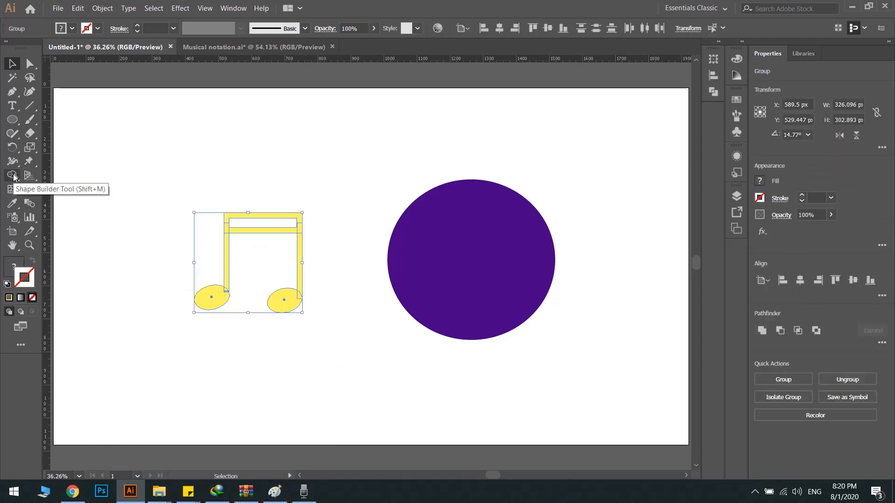
click(12, 176)
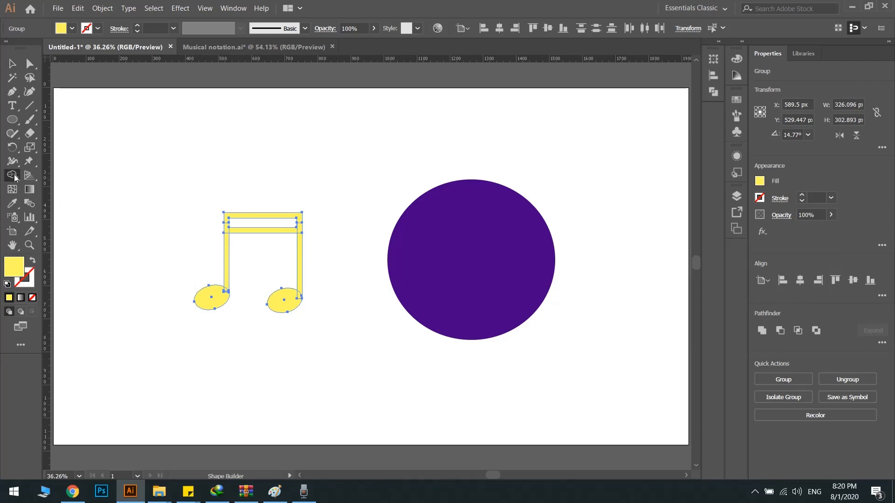
scroll(268, 242, up, 2)
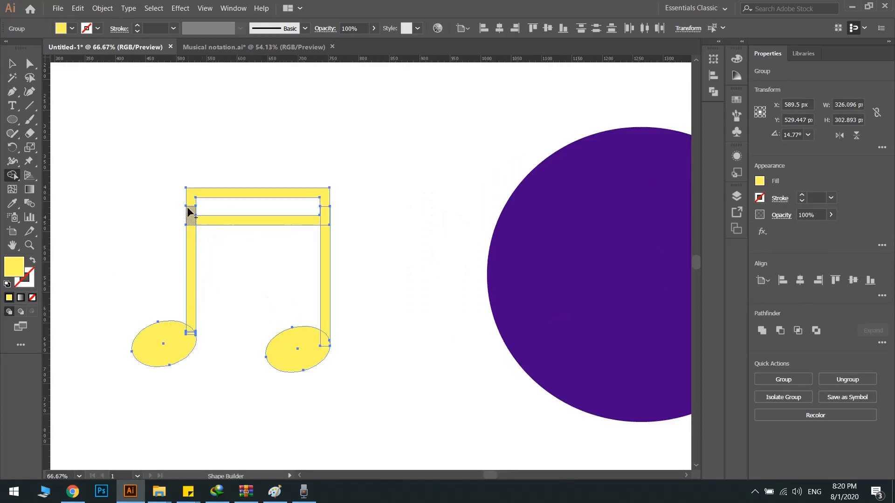
mouse_move(188, 200)
mouse_down()
mouse_move(191, 304)
mouse_move(181, 340)
mouse_up()
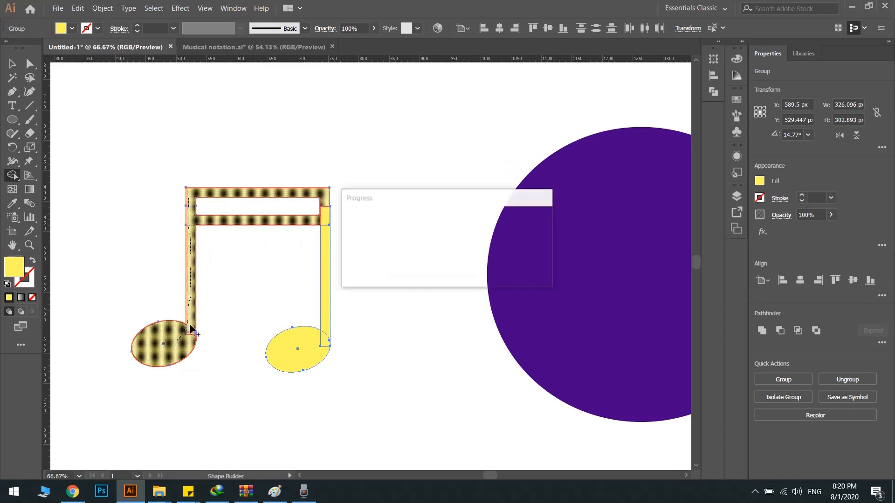
mouse_move(325, 206)
mouse_down()
mouse_move(324, 315)
mouse_move(310, 356)
mouse_up()
drag(194, 339, 194, 320)
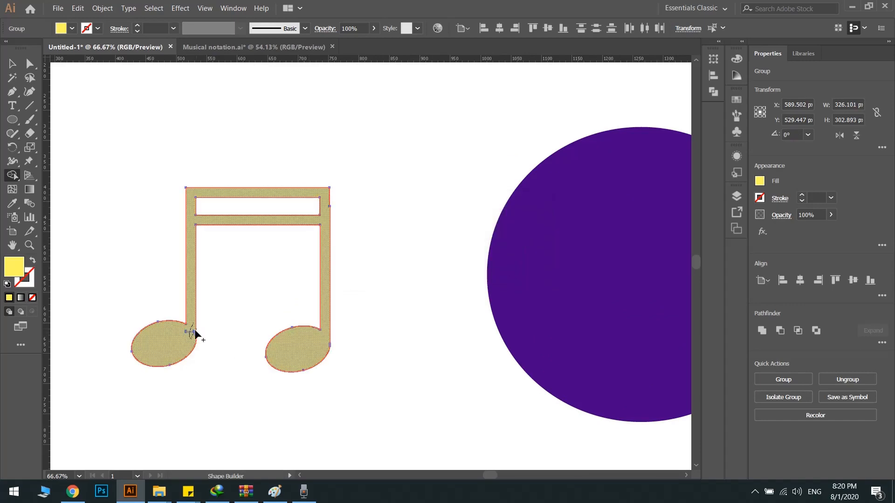
Step: Move the merged music note about 31 px left and 9 px up
key(v)
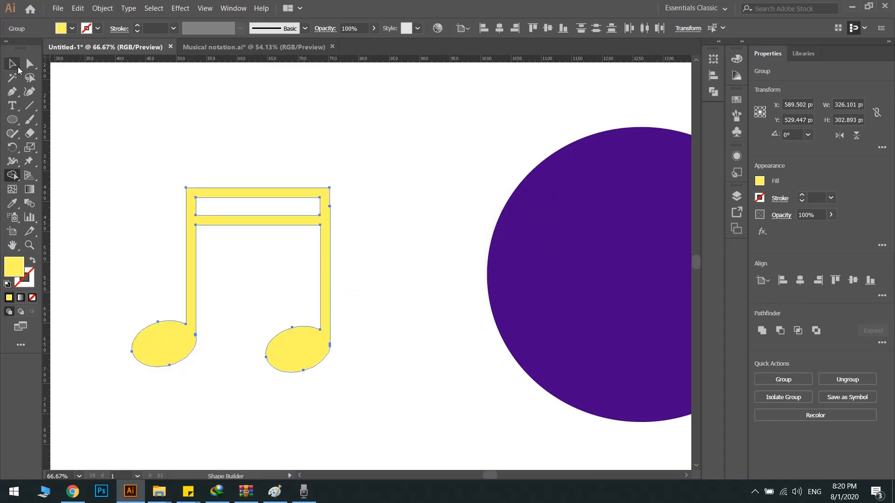
alt+scroll(415, 160, down, 2)
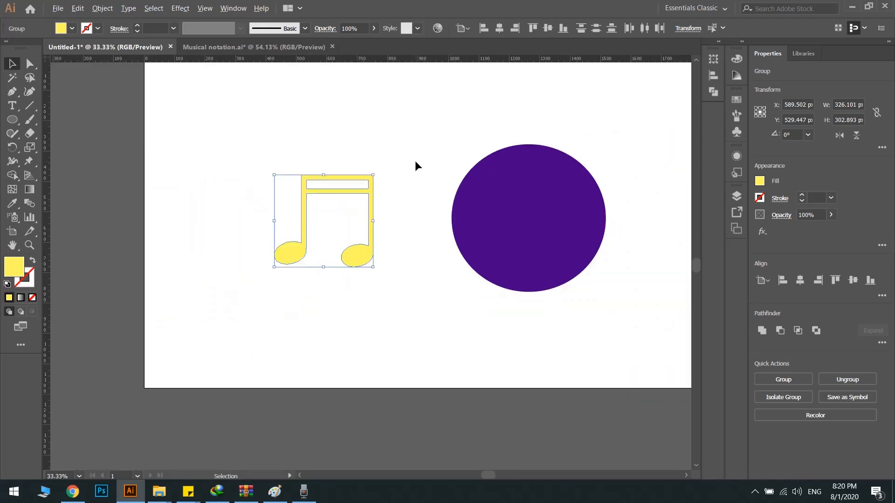
scroll(405, 172, up, 1)
mouse_move(362, 236)
mouse_down()
mouse_move(296, 170)
mouse_move(349, 233)
mouse_up()
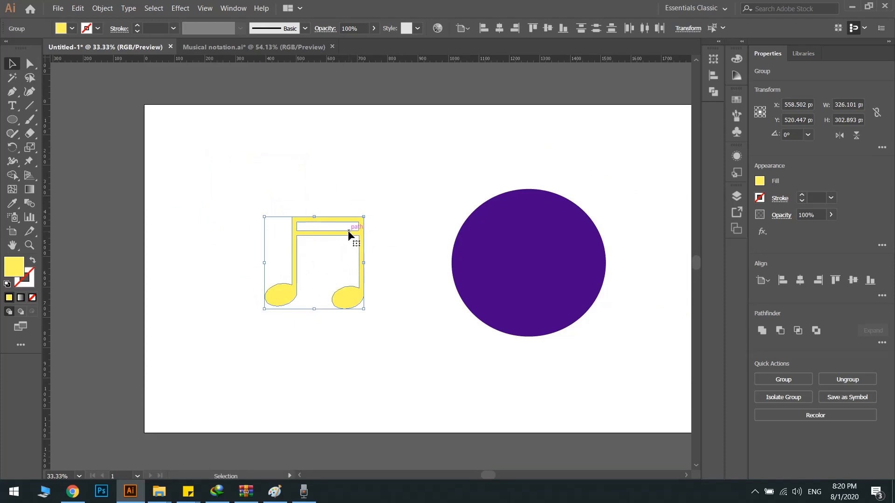
Step: Move the yellow music note about 682 px right onto the purple circle and check that its groups are stacked above the ellipse
drag(342, 238, 549, 239)
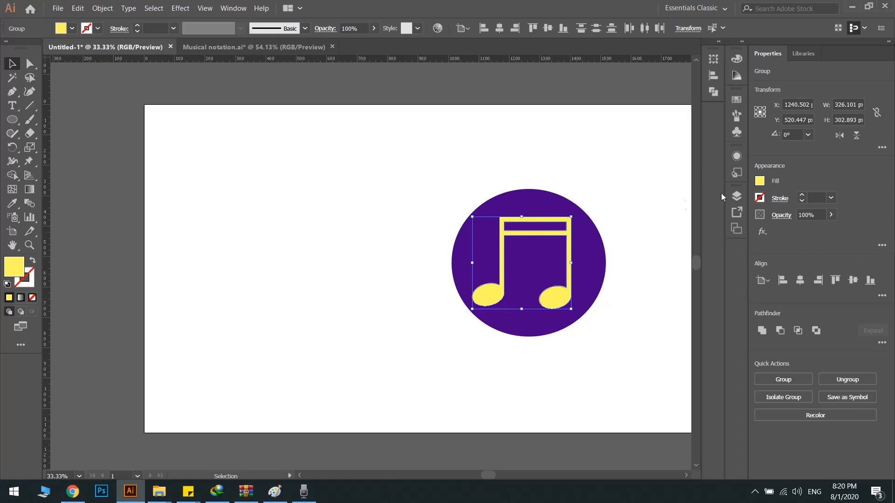
click(737, 197)
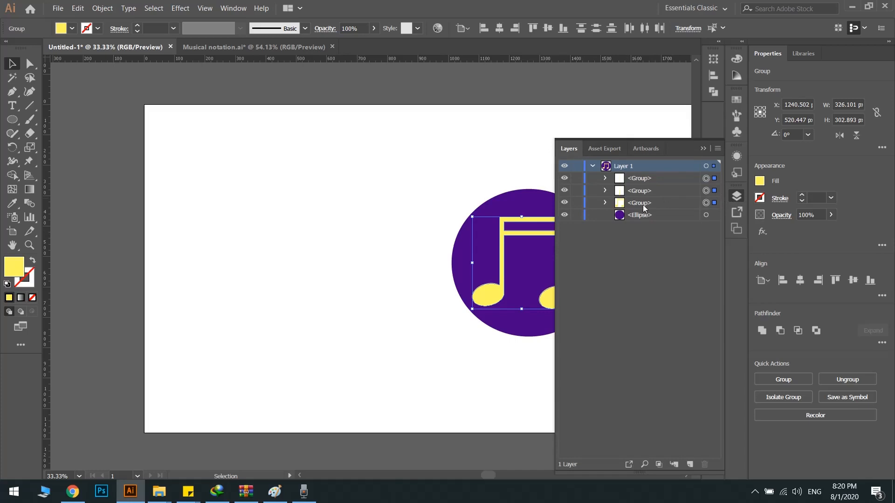
mouse_move(642, 205)
mouse_down()
mouse_move(646, 223)
mouse_move(645, 202)
mouse_up()
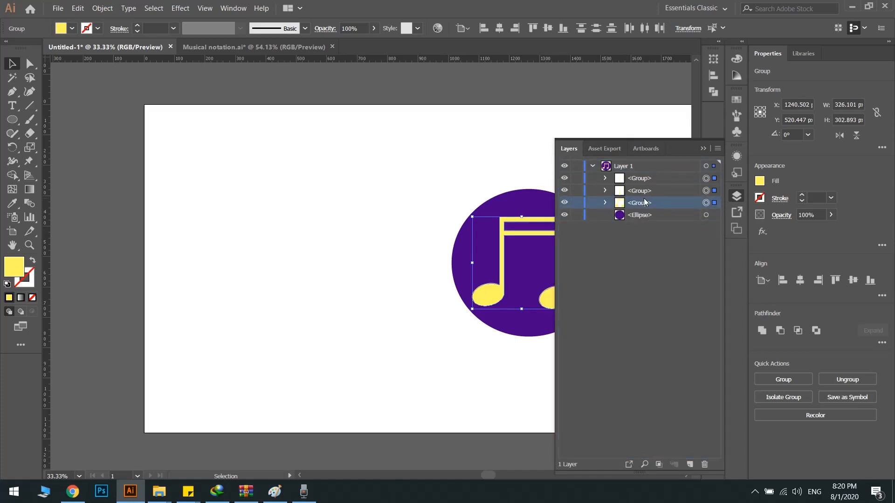
click(704, 149)
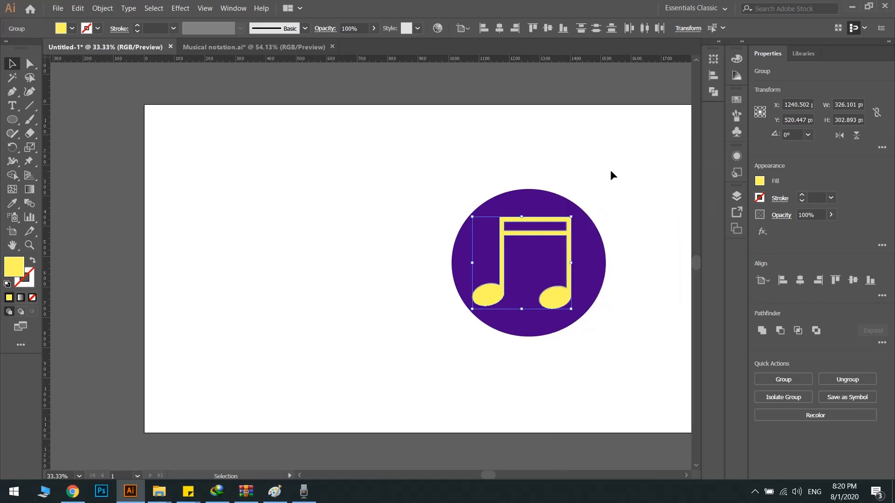
Step: Cut the music note out of the purple circle with the Pathfinder Minus Front operation and deselect the result
drag(644, 156, 373, 395)
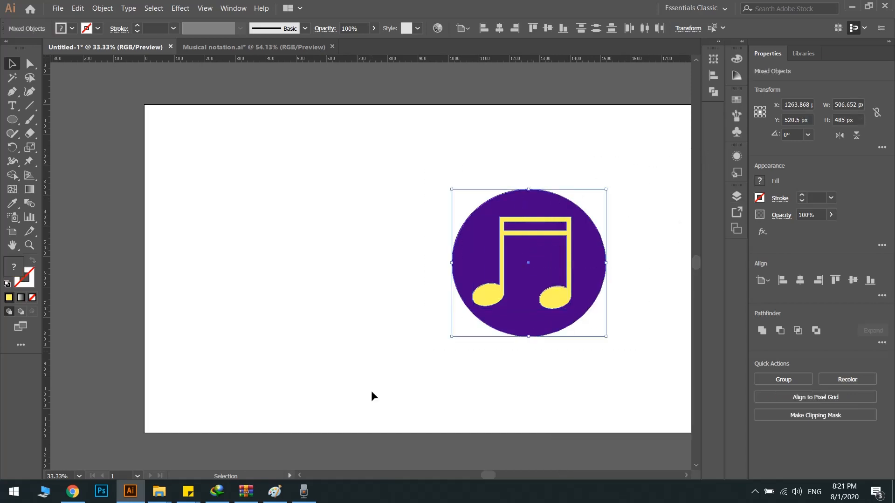
click(711, 94)
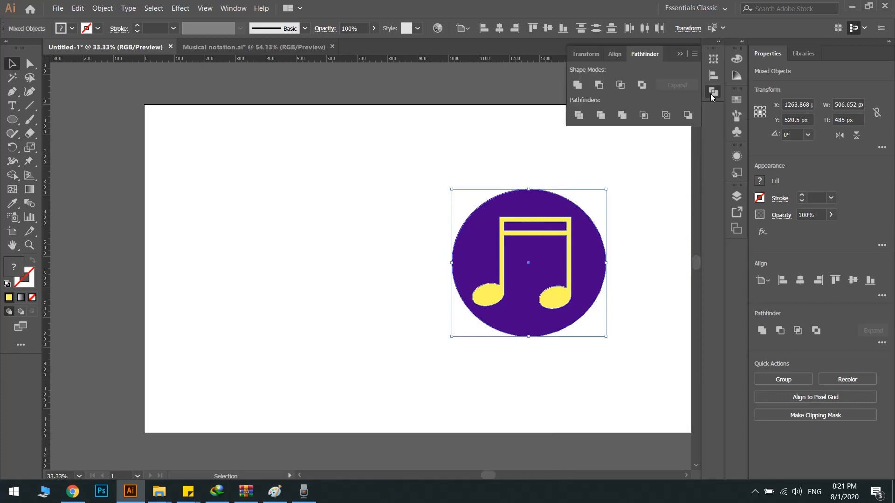
click(599, 85)
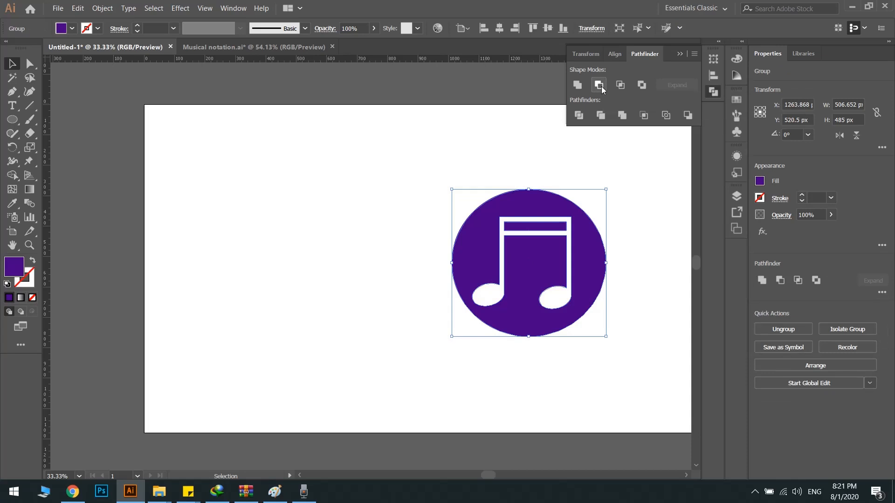
click(308, 166)
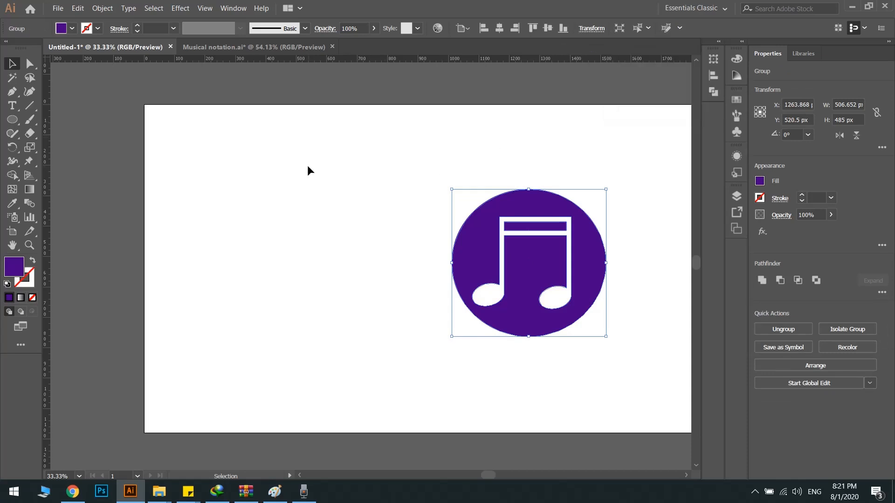
click(307, 167)
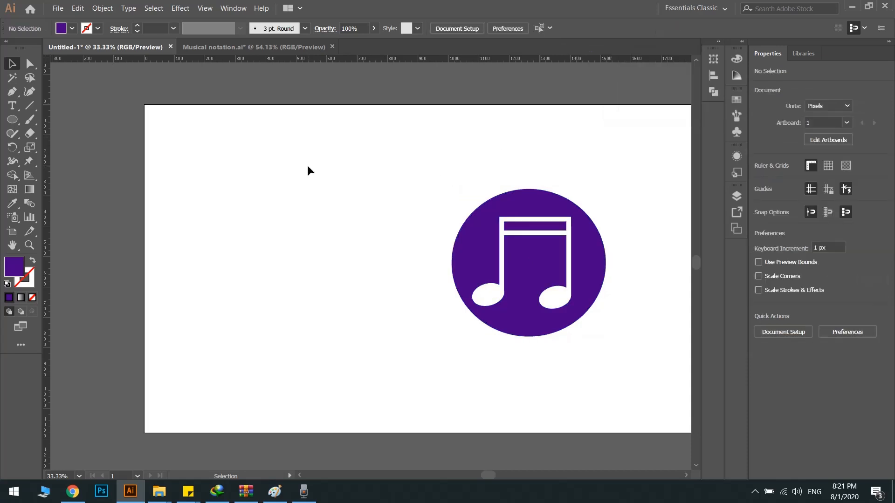
Step: Check the cut-out against the transparency grid while moving the circle about 250 px left and 19 px down, with the grid hidden again at the end
click(846, 165)
drag(576, 247, 497, 245)
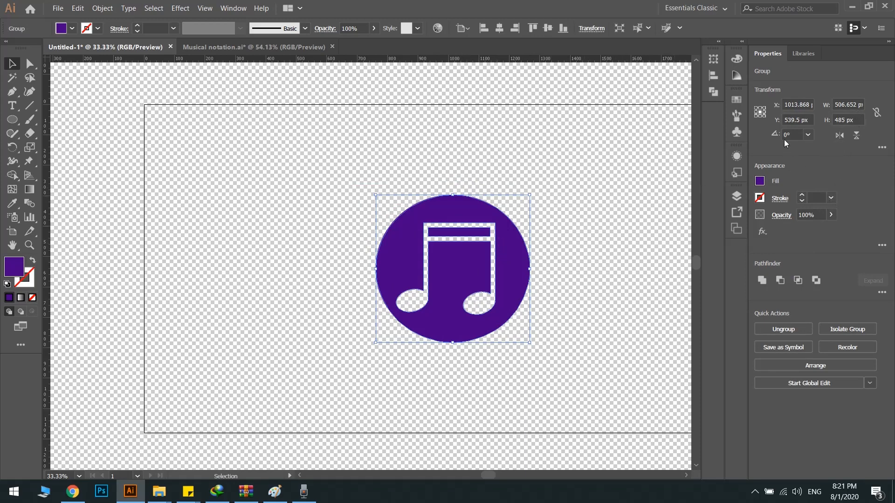
click(628, 195)
click(846, 165)
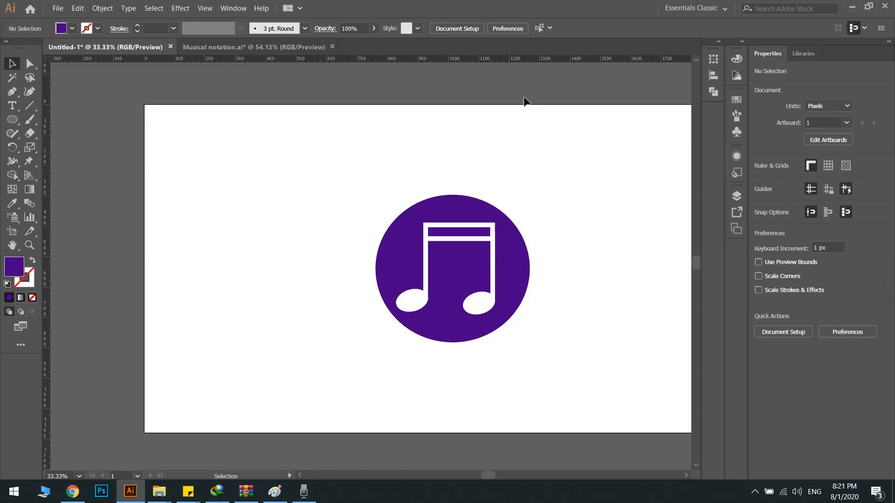
Step: Switch to the Musical notation.ai document to view its blue music note artwork
click(285, 48)
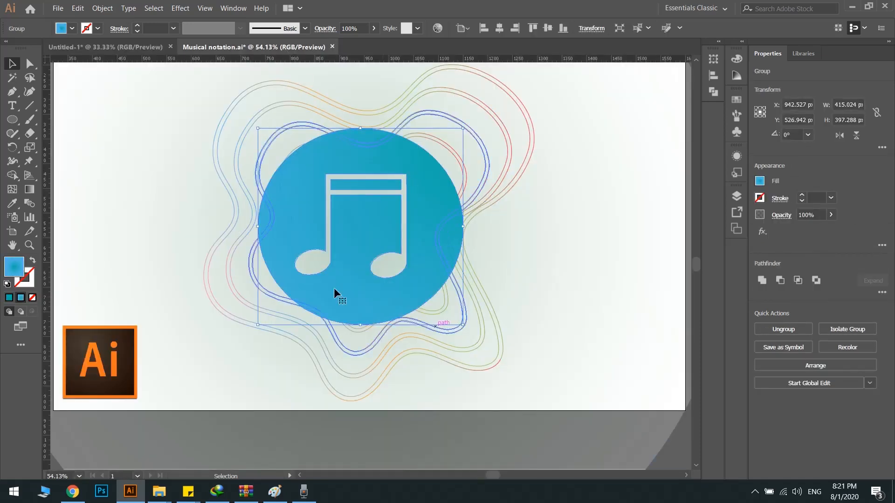